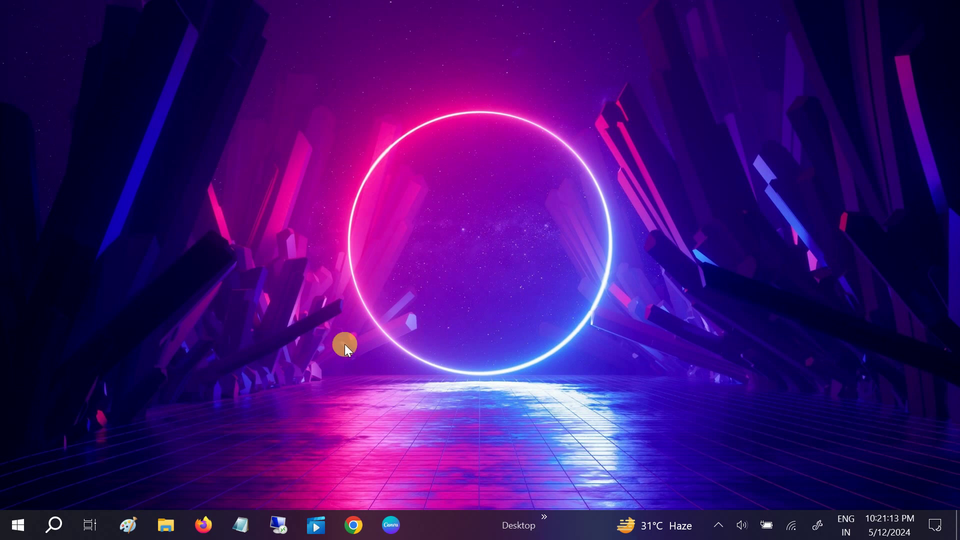
Launch Google Chrome from the Windows taskbar.
click(353, 525)
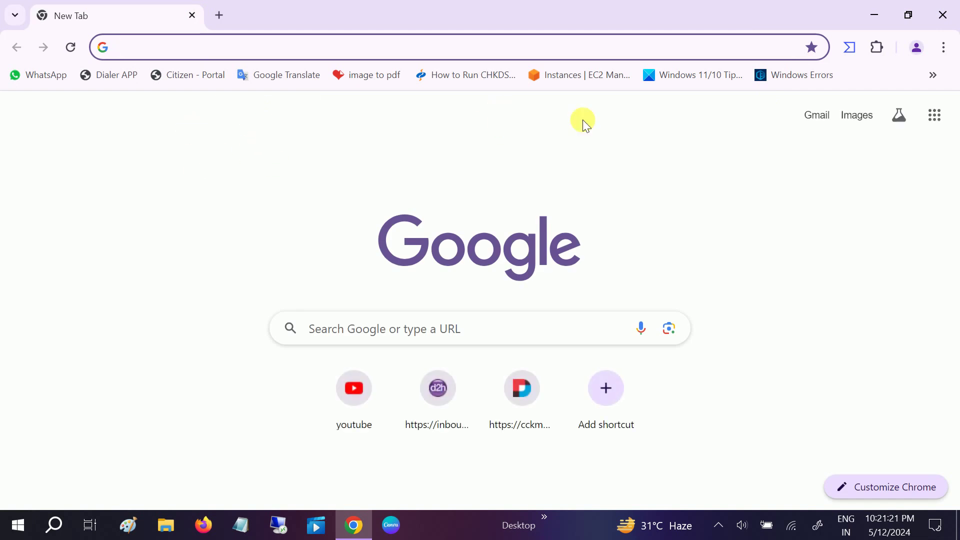
Go to Chrome Settings and show the Search engine page.
click(943, 48)
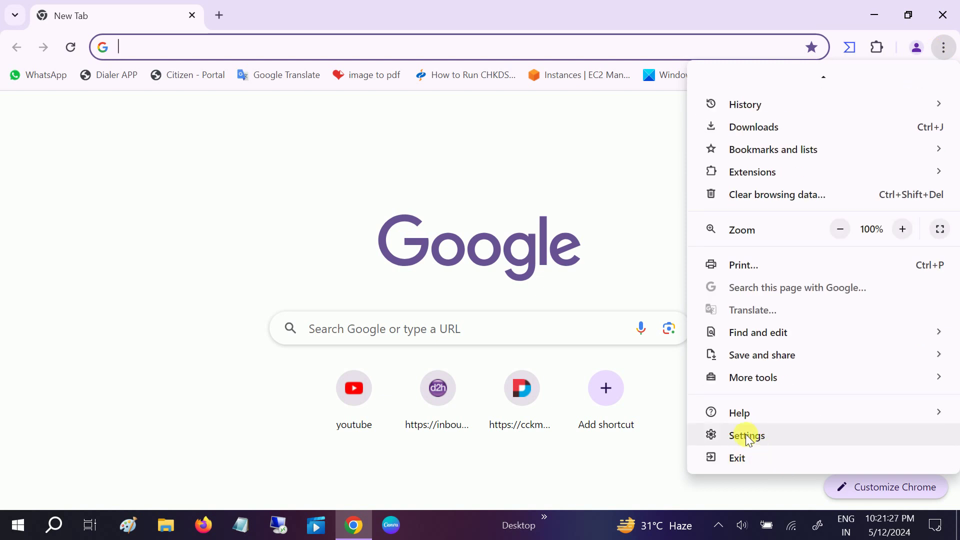
click(746, 436)
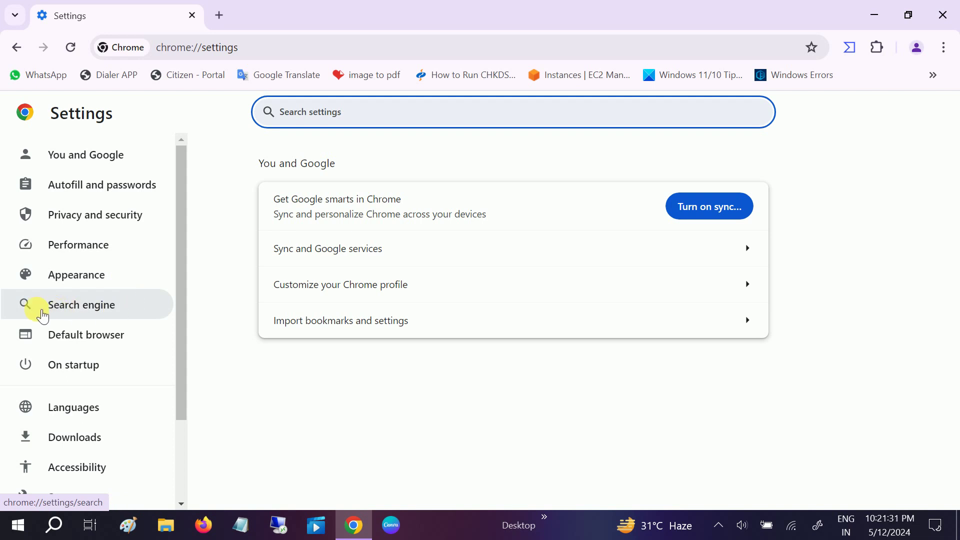
click(93, 312)
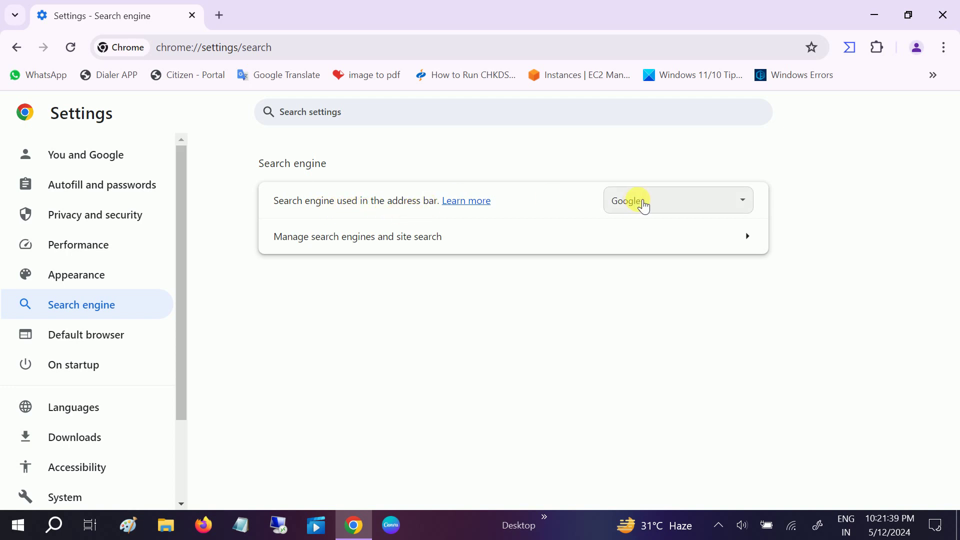
click(642, 203)
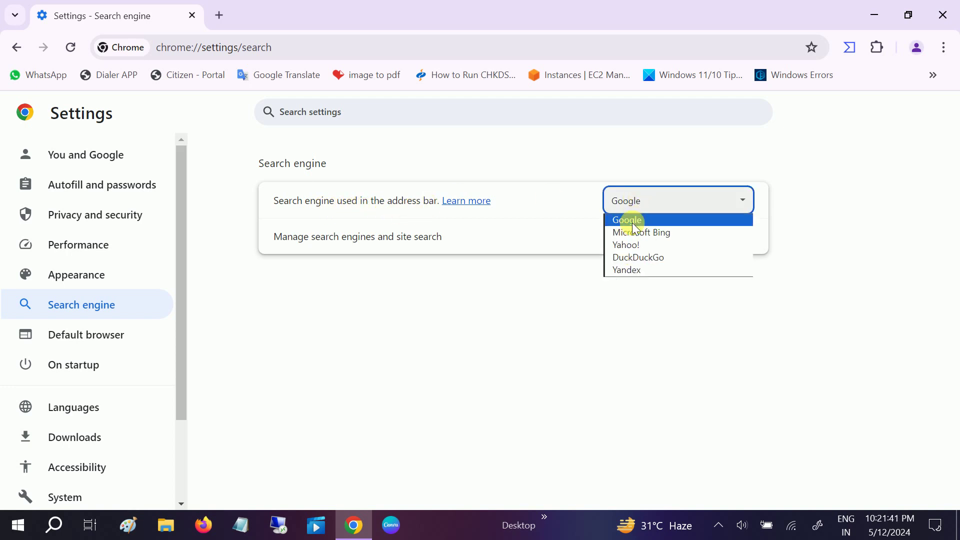
click(633, 222)
click(647, 207)
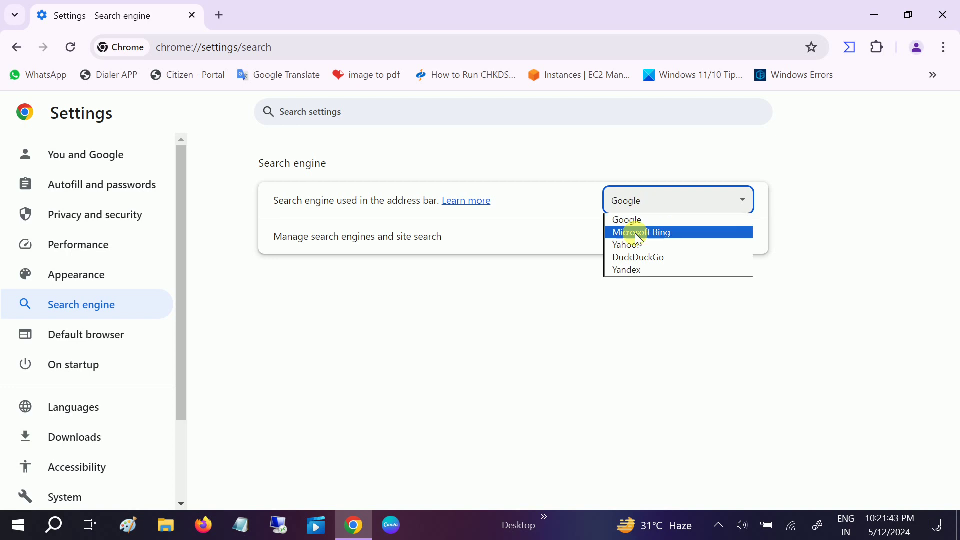
click(630, 246)
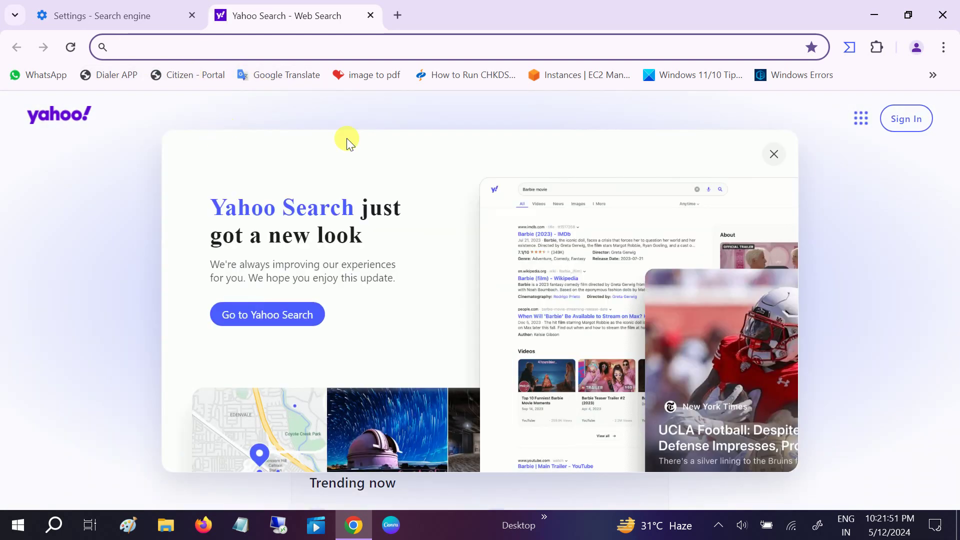
click(450, 81)
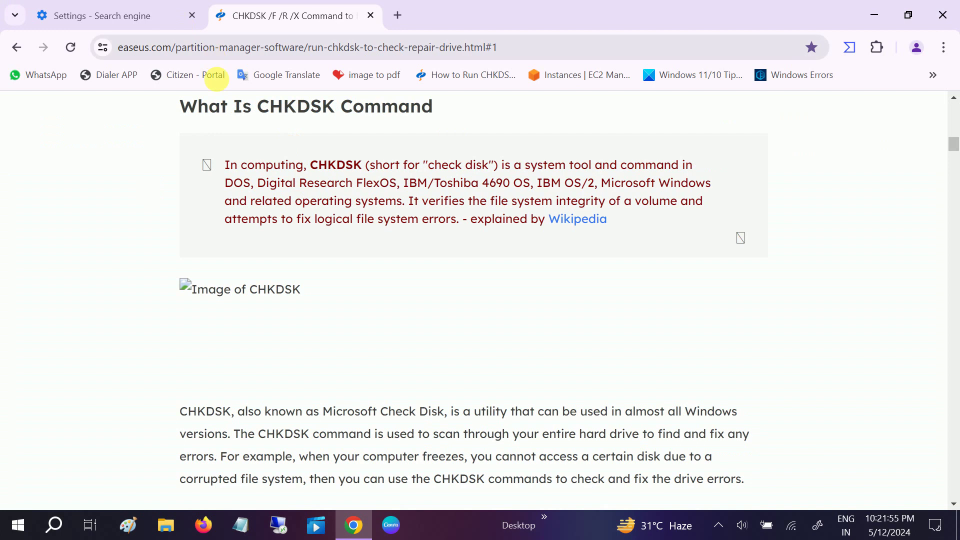
click(119, 15)
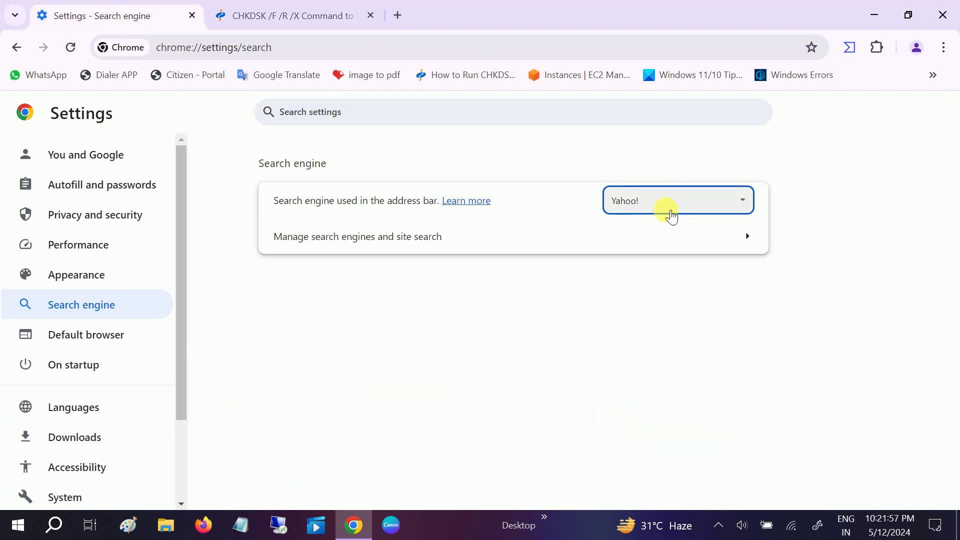
click(698, 202)
click(632, 218)
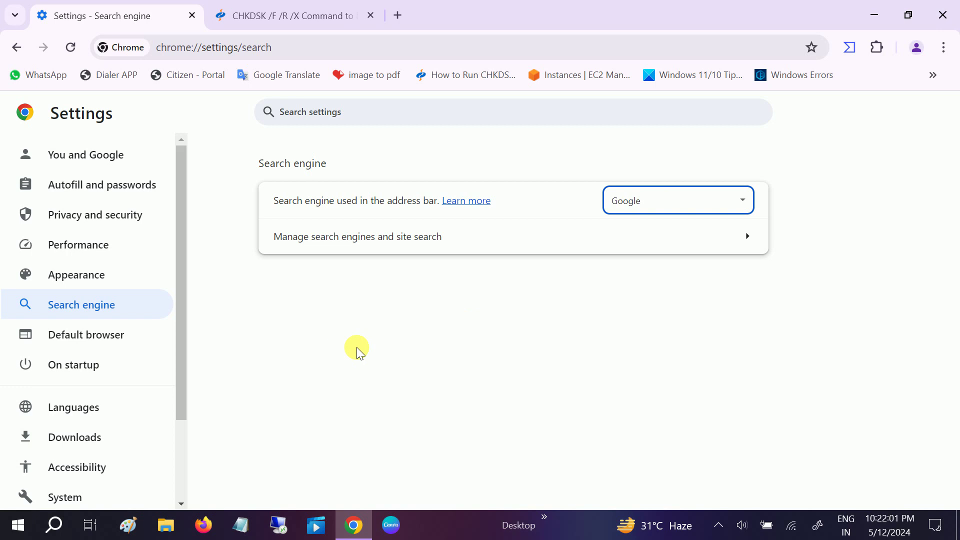
click(370, 16)
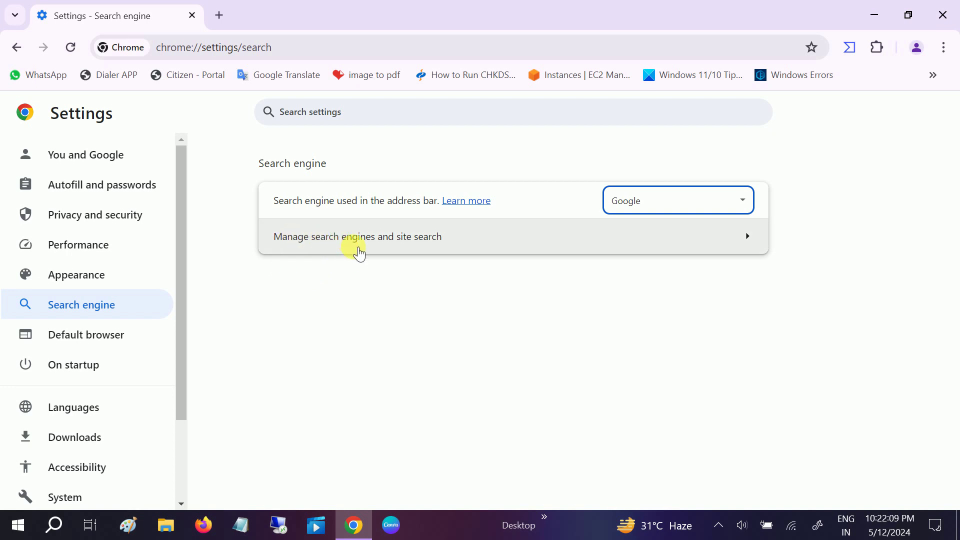
Show Manage search engines and site search and review Microsoft Bing's options without changes.
click(411, 240)
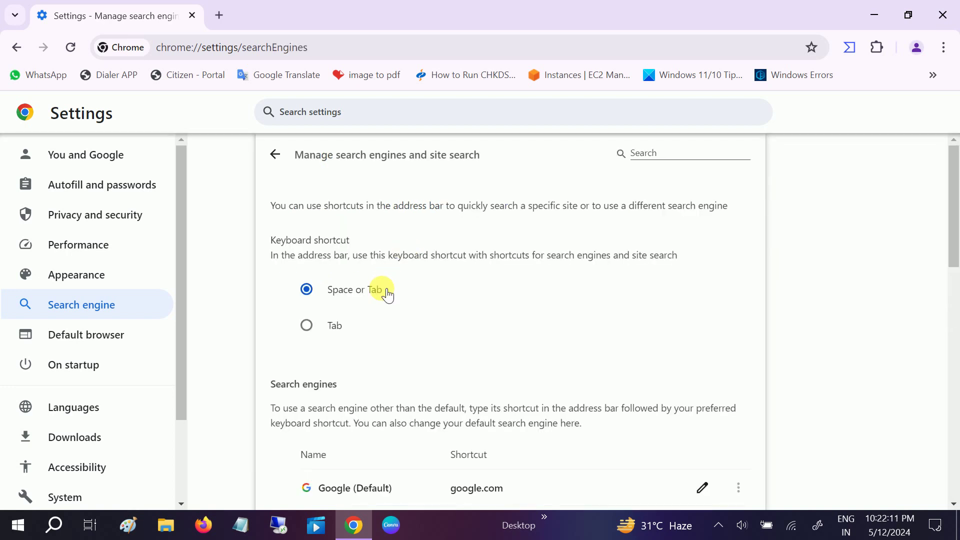
scroll(444, 380, down, 2)
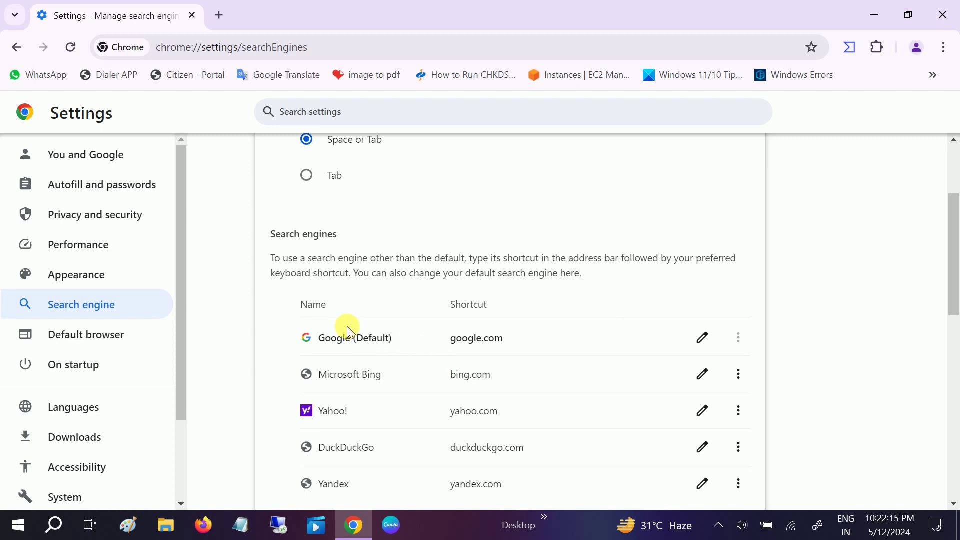
scroll(349, 330, down, 1)
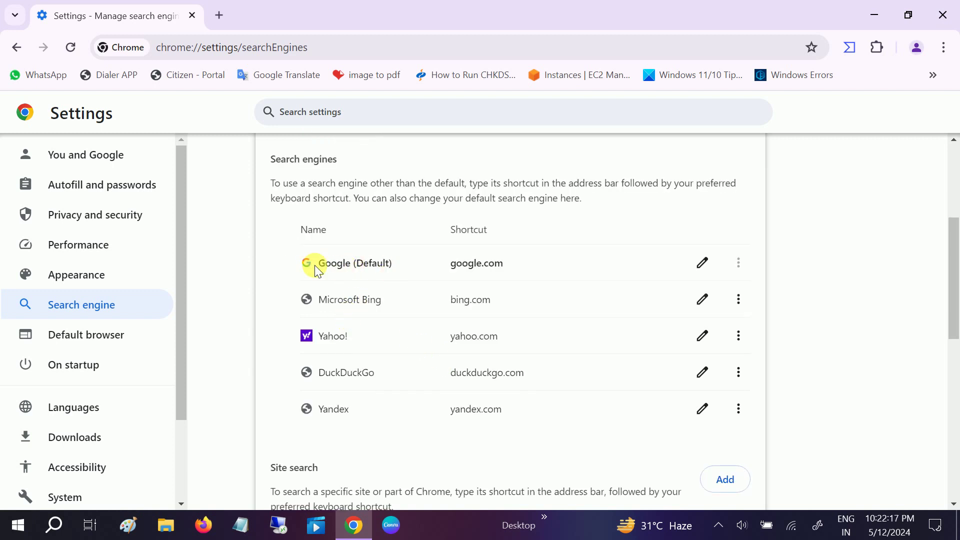
drag(315, 264, 394, 265)
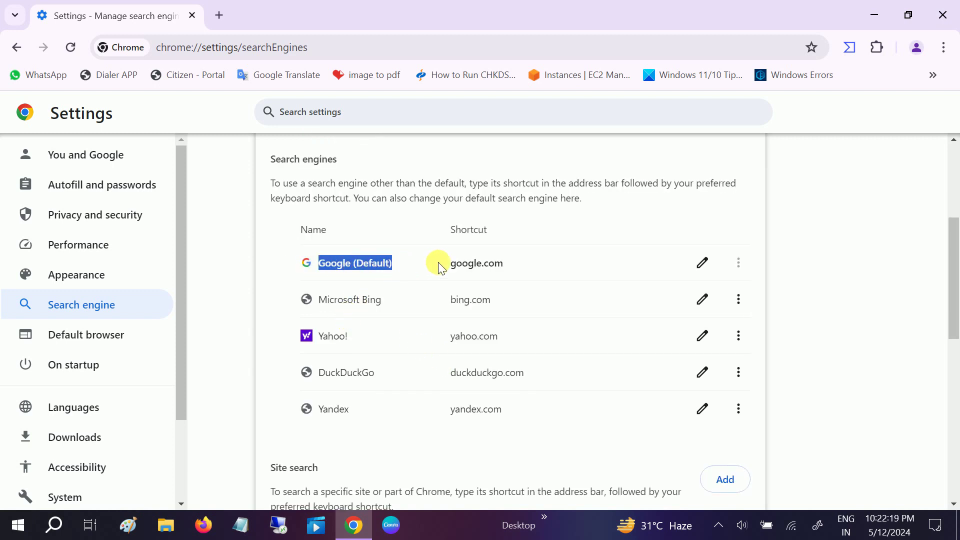
drag(474, 263, 485, 263)
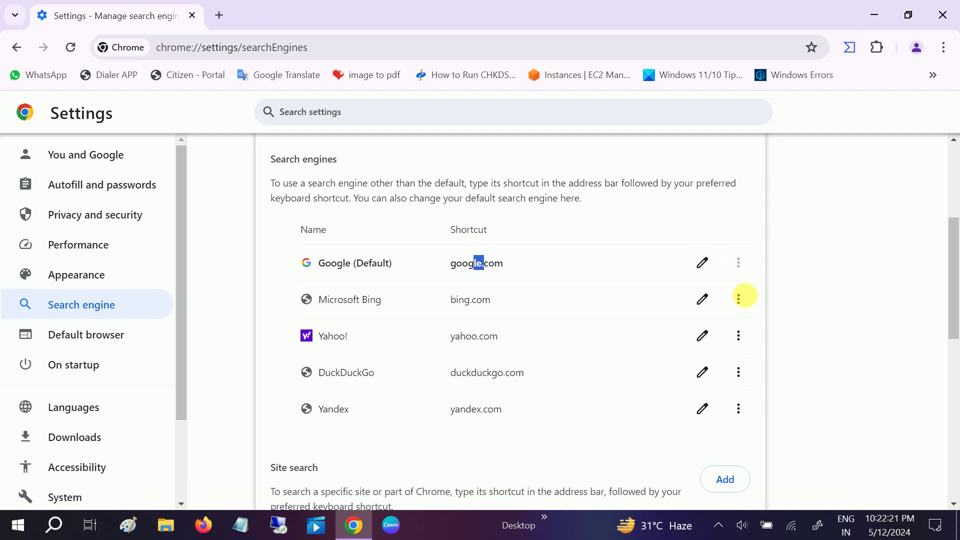
click(739, 300)
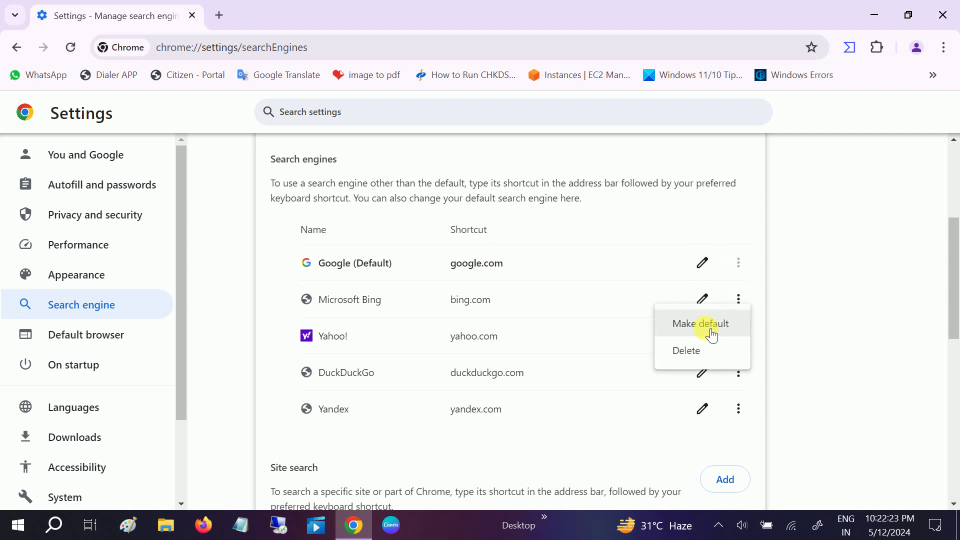
click(796, 287)
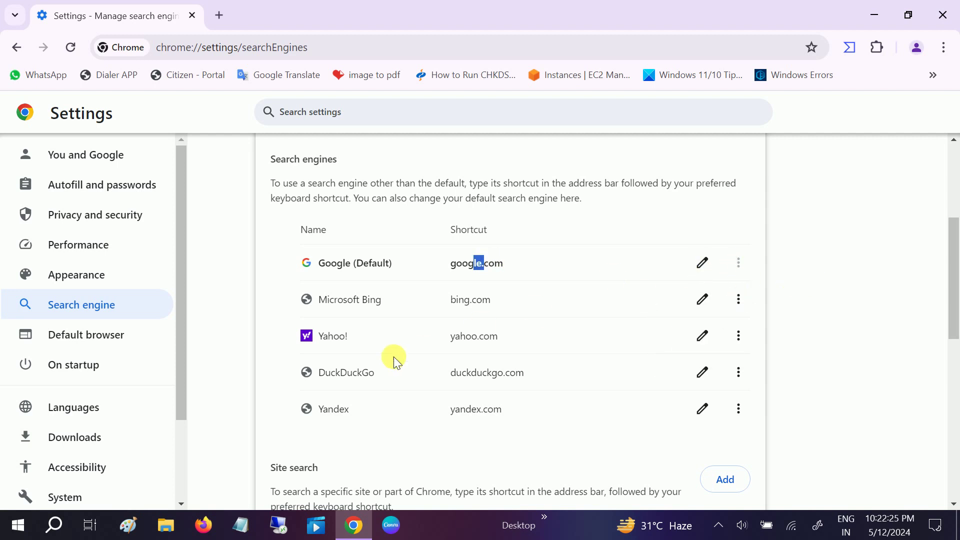
Make Yahoo! the default search engine, then restore Google as the default.
click(739, 336)
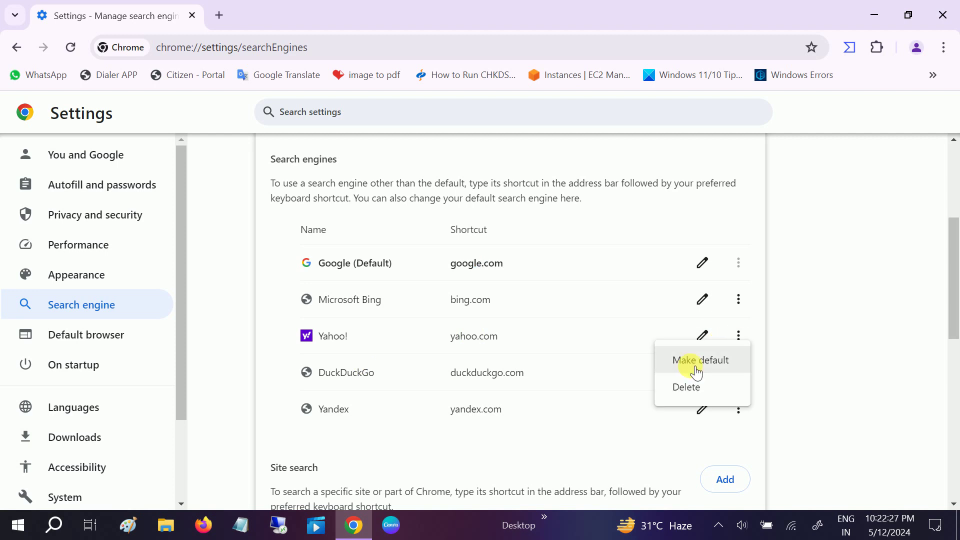
click(694, 362)
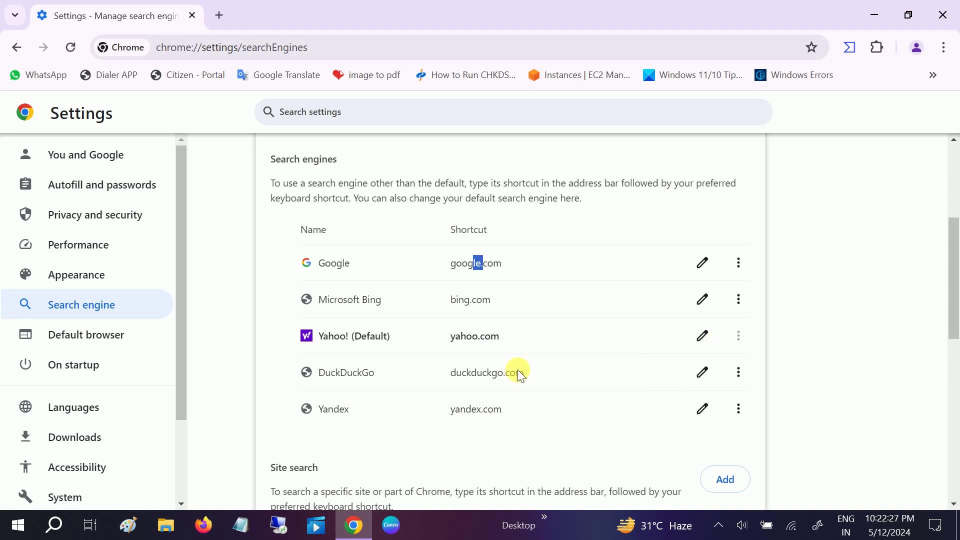
click(740, 263)
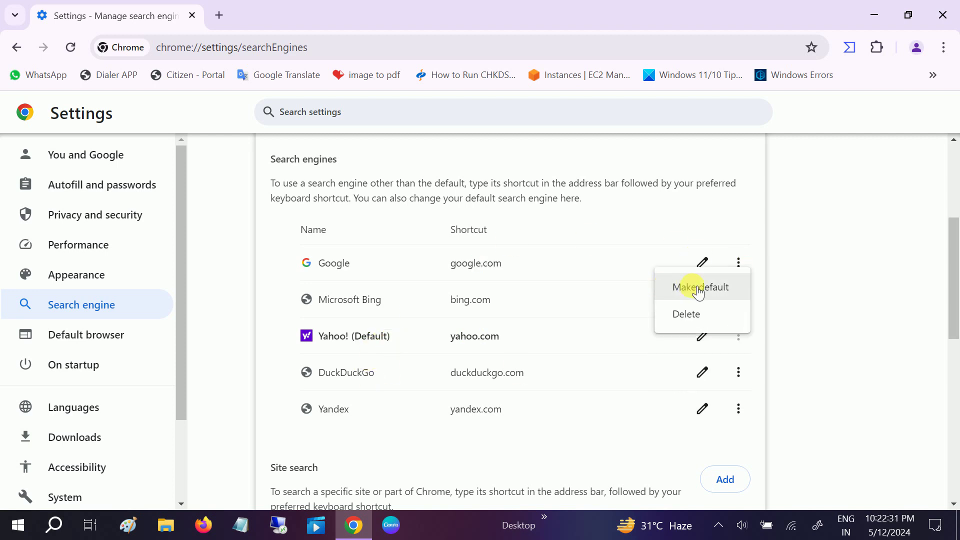
click(697, 292)
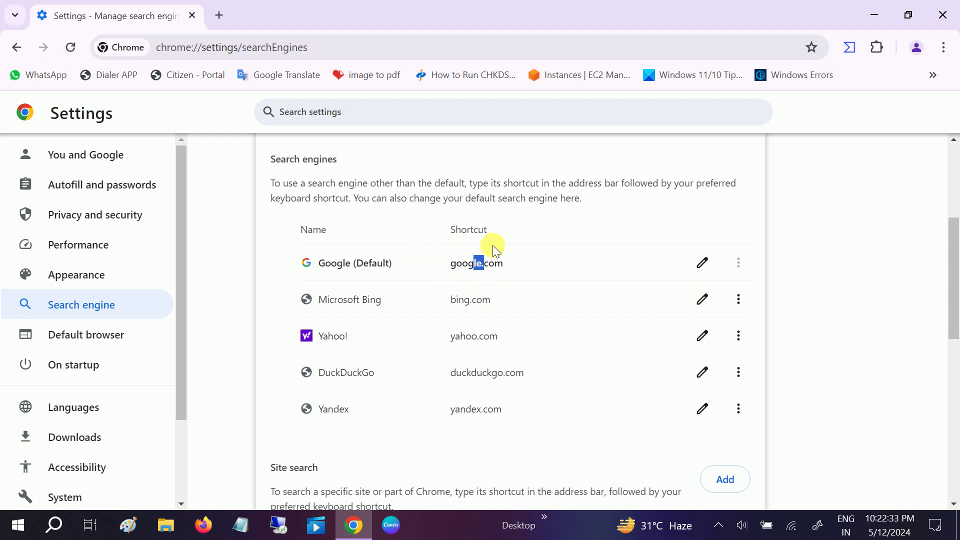
scroll(407, 425, down, 3)
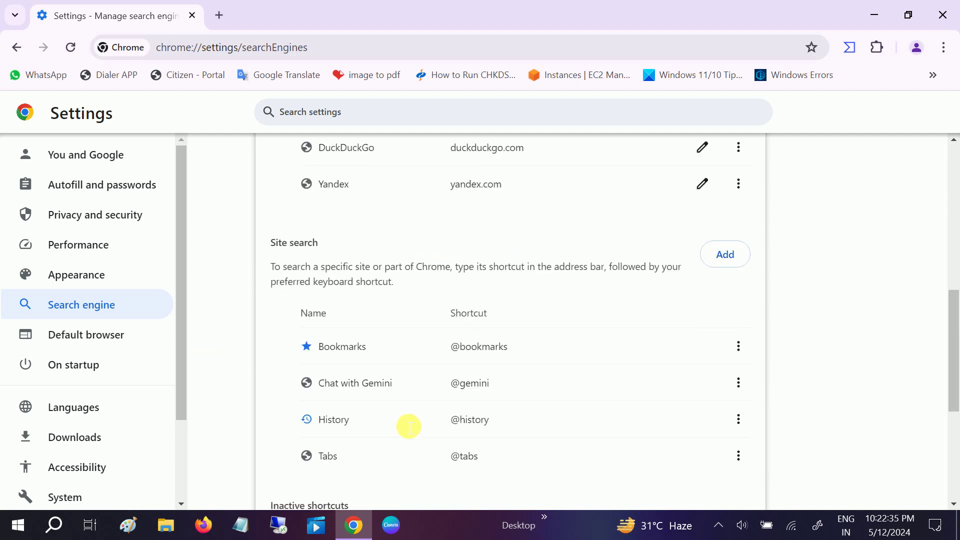
scroll(398, 365, down, 2)
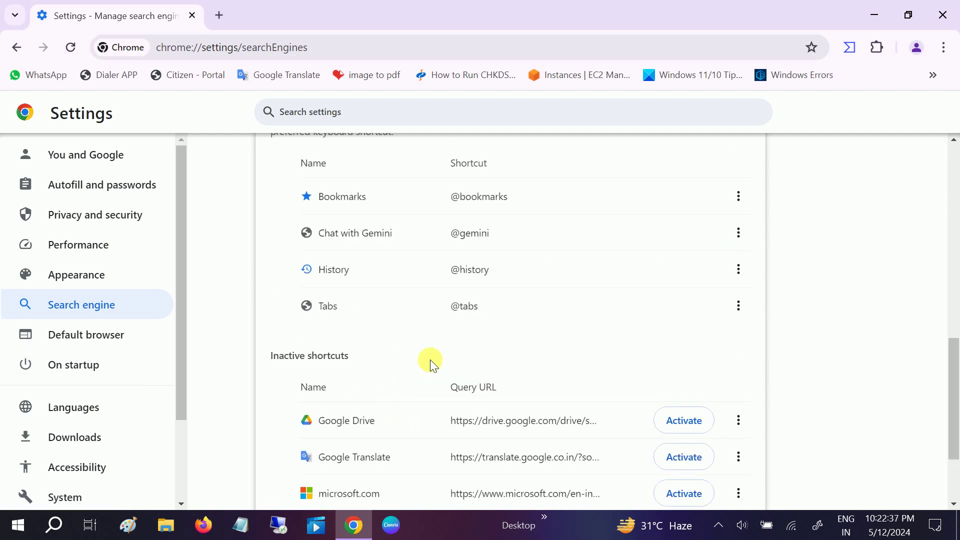
scroll(429, 360, up, 5)
scroll(429, 359, up, 3)
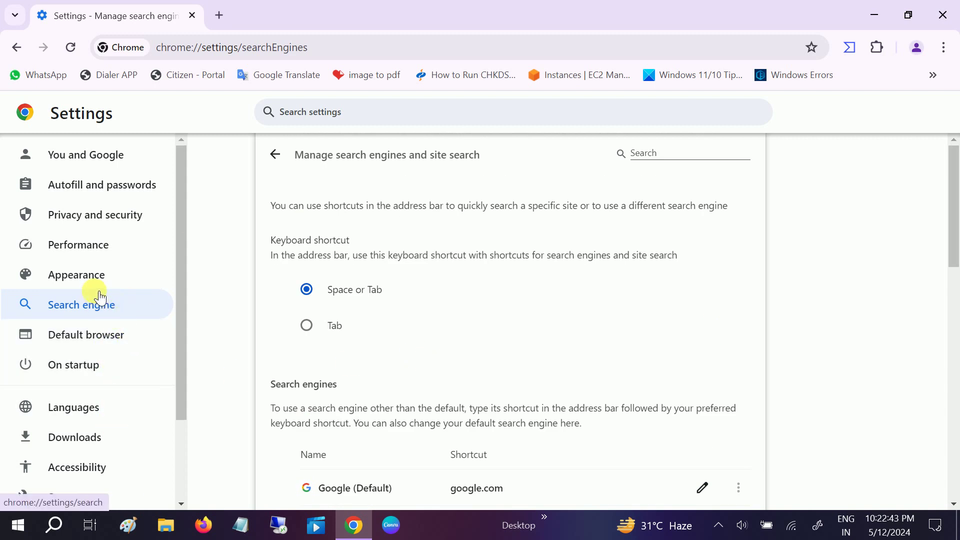
scroll(114, 302, down, 2)
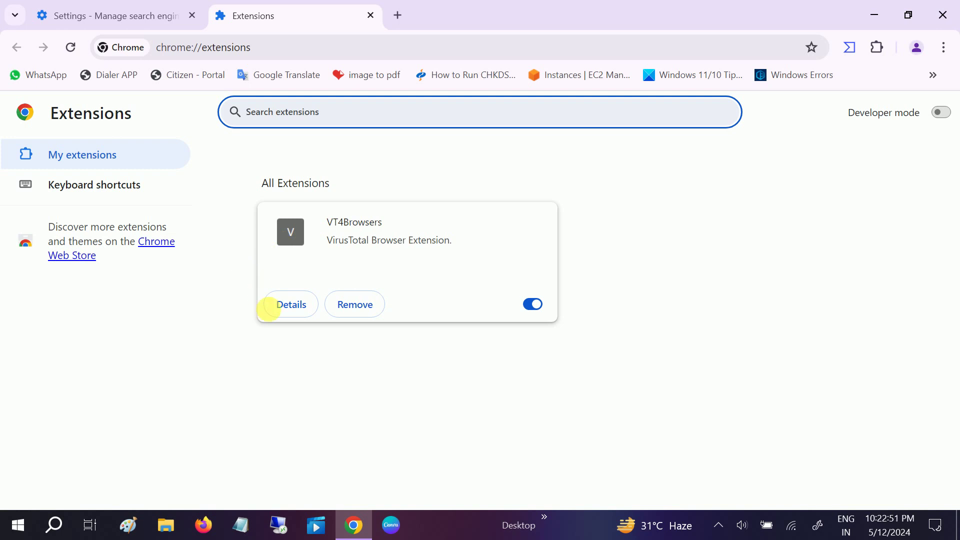
Switch off the VT4Browsers extension and return to the search engine settings.
click(533, 304)
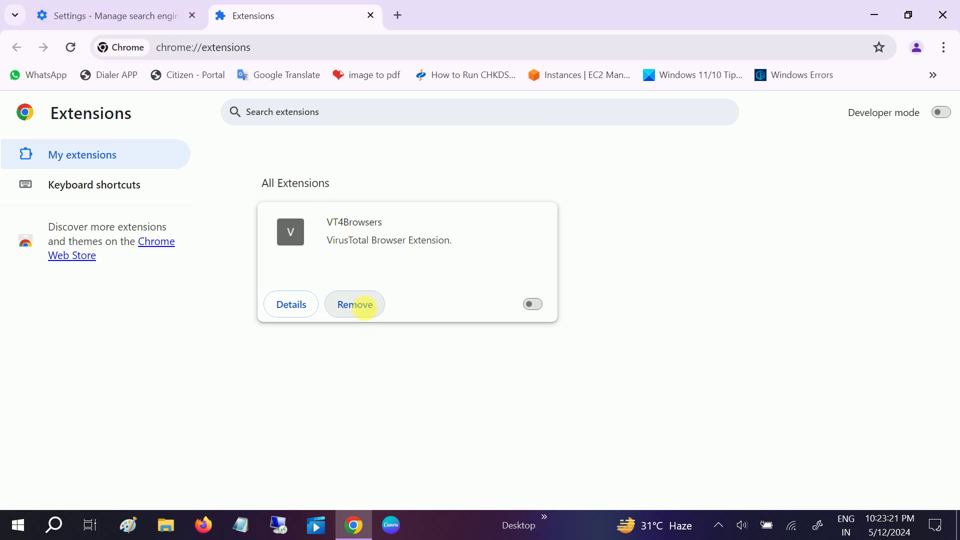
click(135, 11)
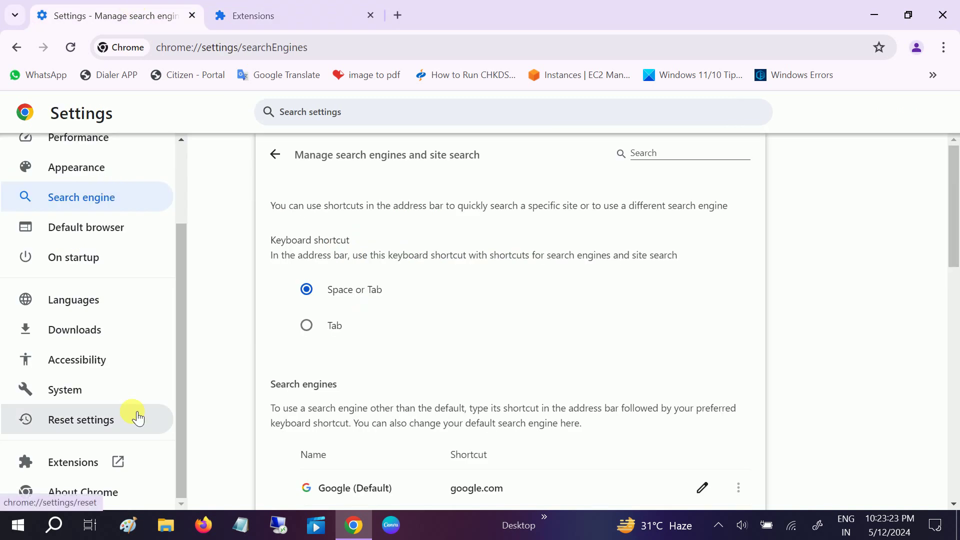
Bring up the 'Reset settings?' confirmation from the Reset settings page.
click(100, 422)
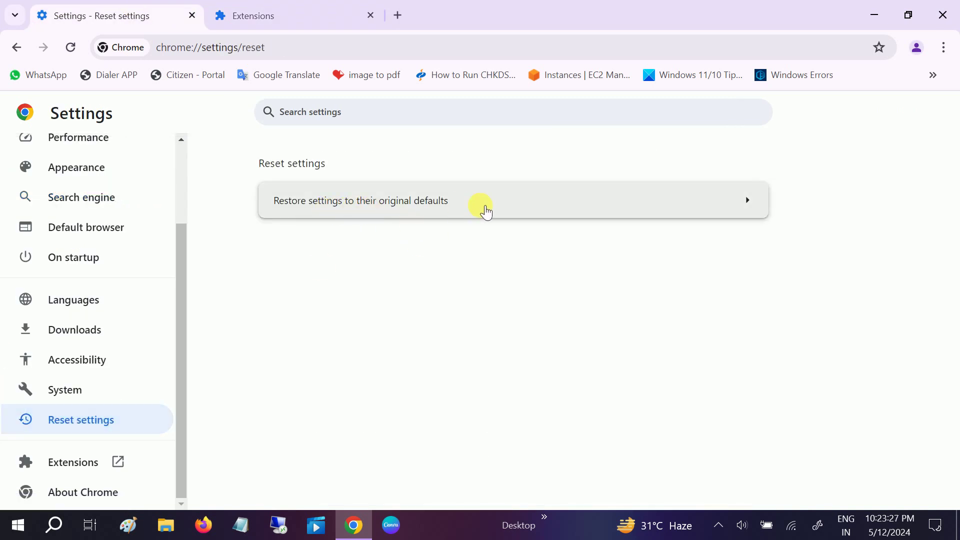
click(411, 210)
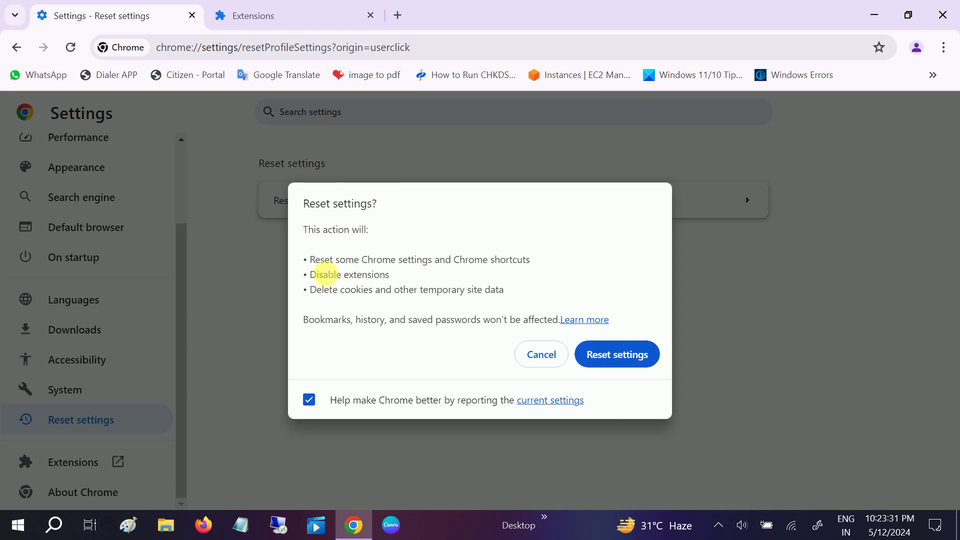
Review the dialog's notes on reset consequences, cookies, site data and unaffected bookmarks.
drag(325, 260, 544, 263)
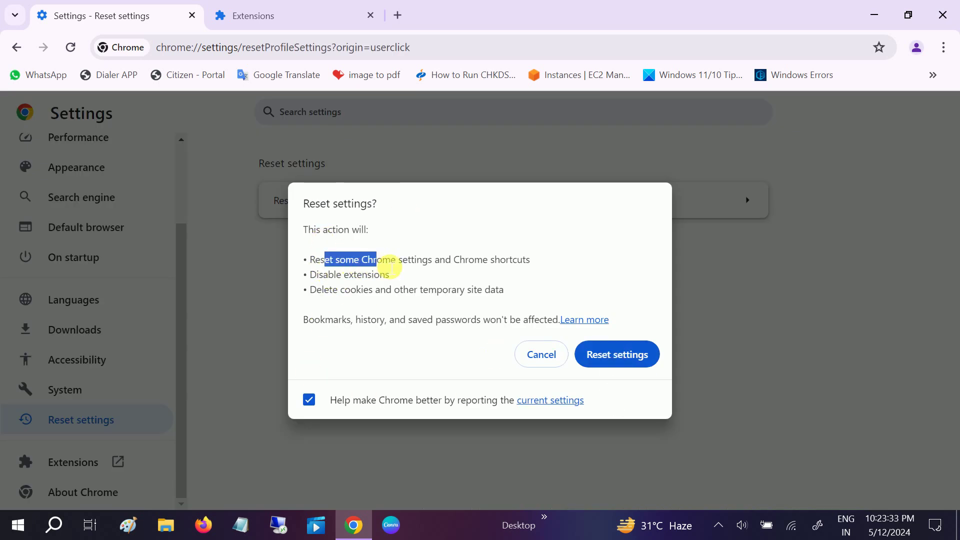
drag(310, 290, 394, 290)
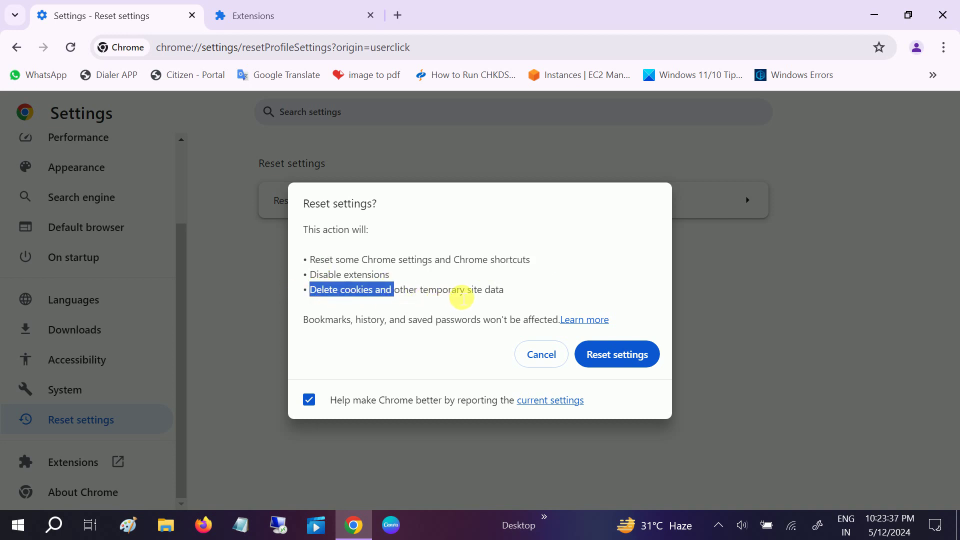
drag(496, 292, 466, 292)
drag(315, 325, 547, 330)
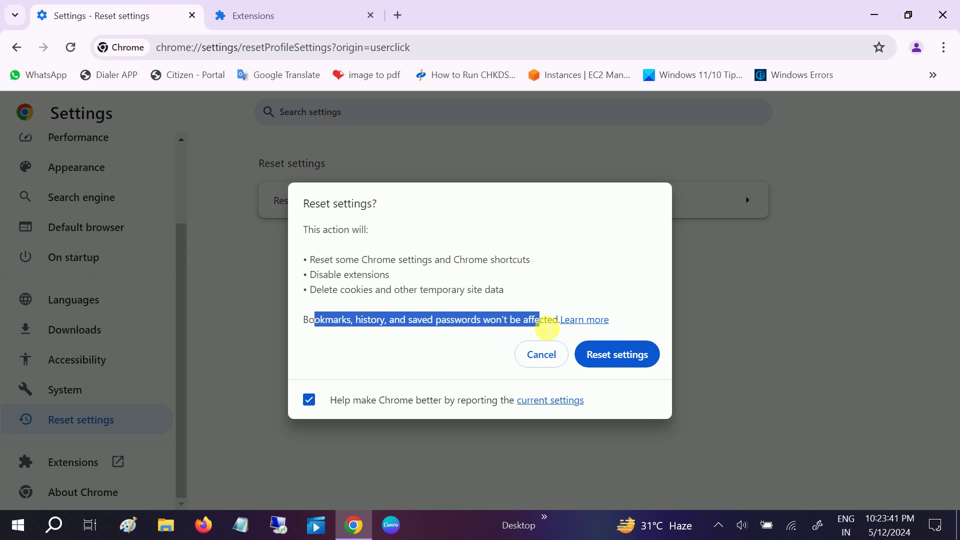
click(550, 291)
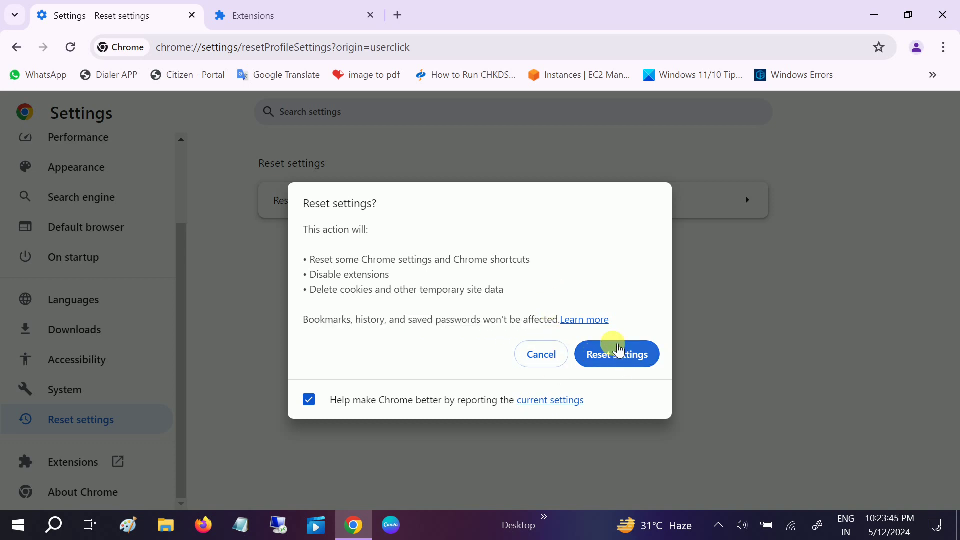
Confirm the settings reset, then start the update check on About Chrome.
click(548, 359)
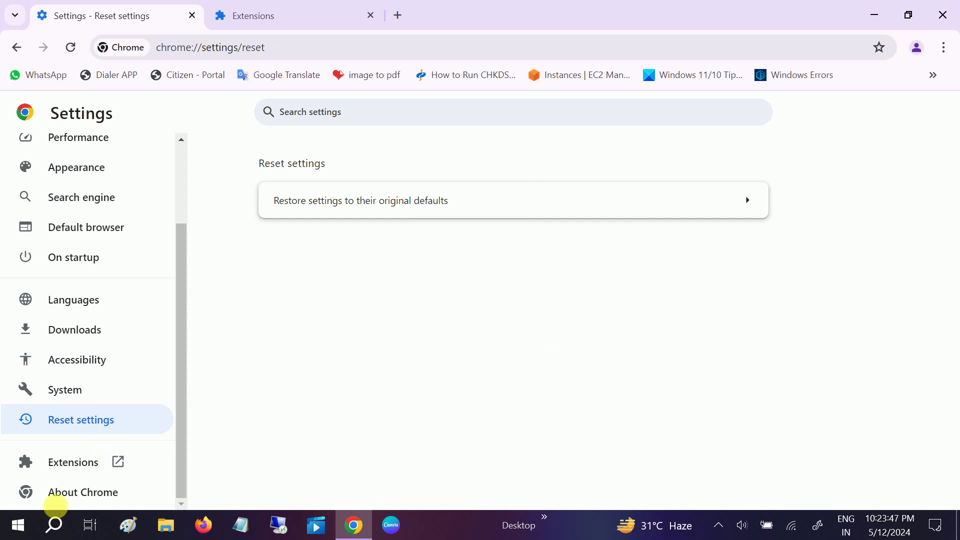
click(61, 494)
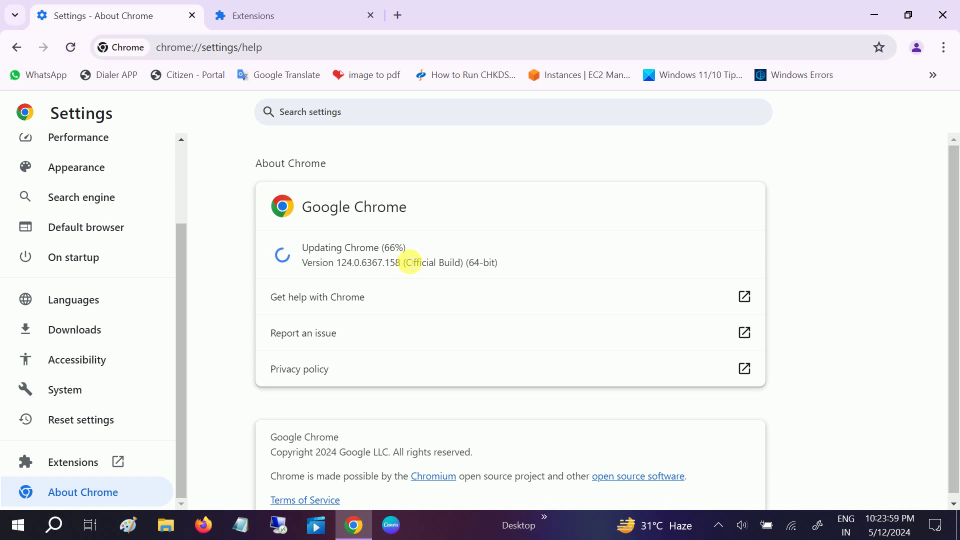
scroll(105, 272, up, 3)
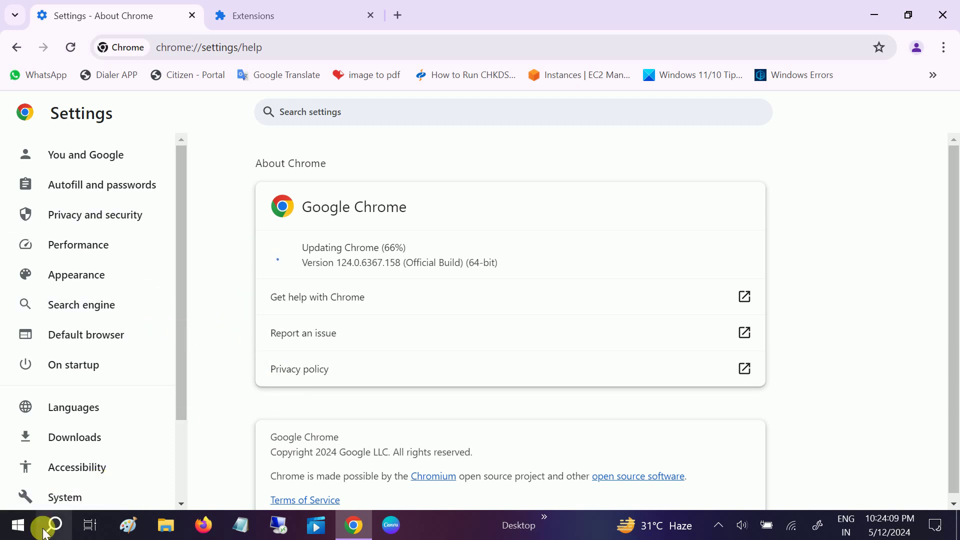
Search Windows for 'windows' and launch the Windows Security app.
click(65, 529)
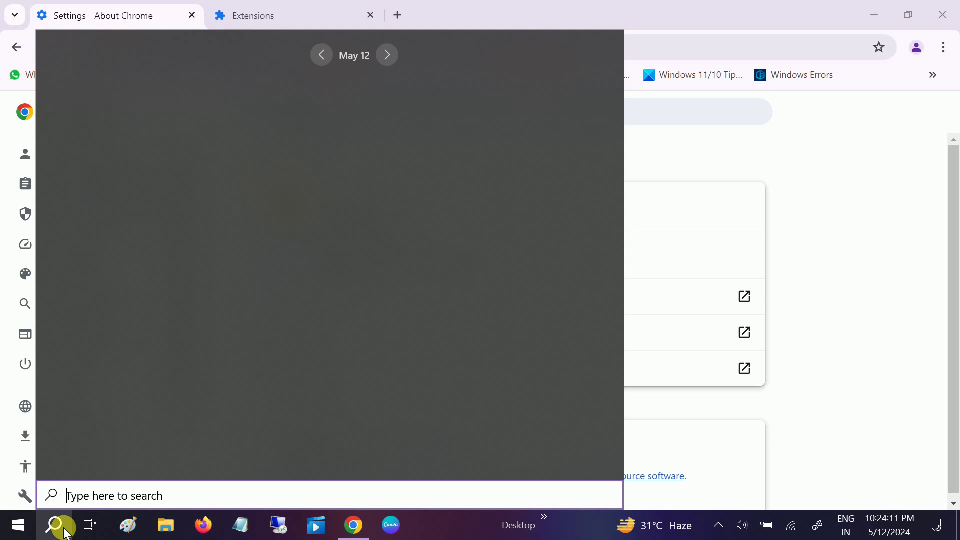
text(windows)
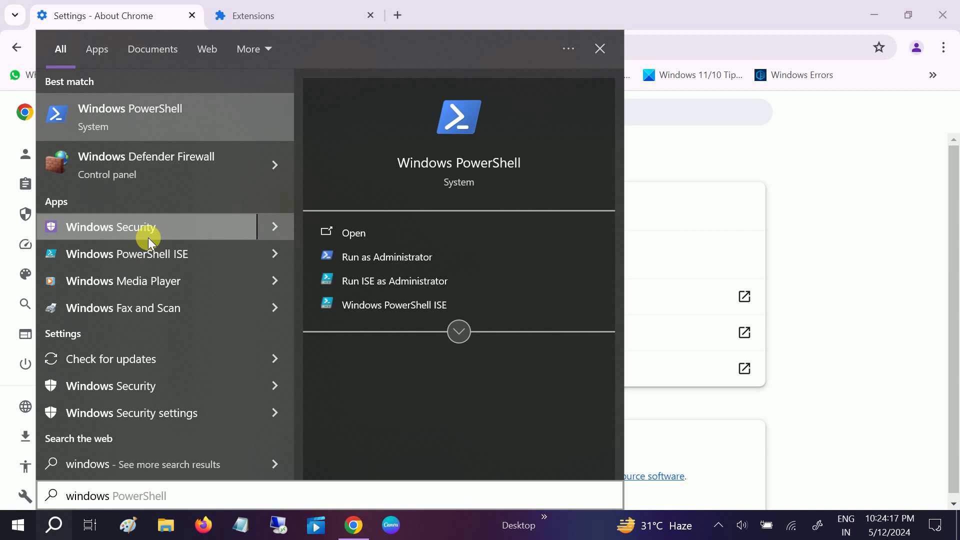
click(148, 237)
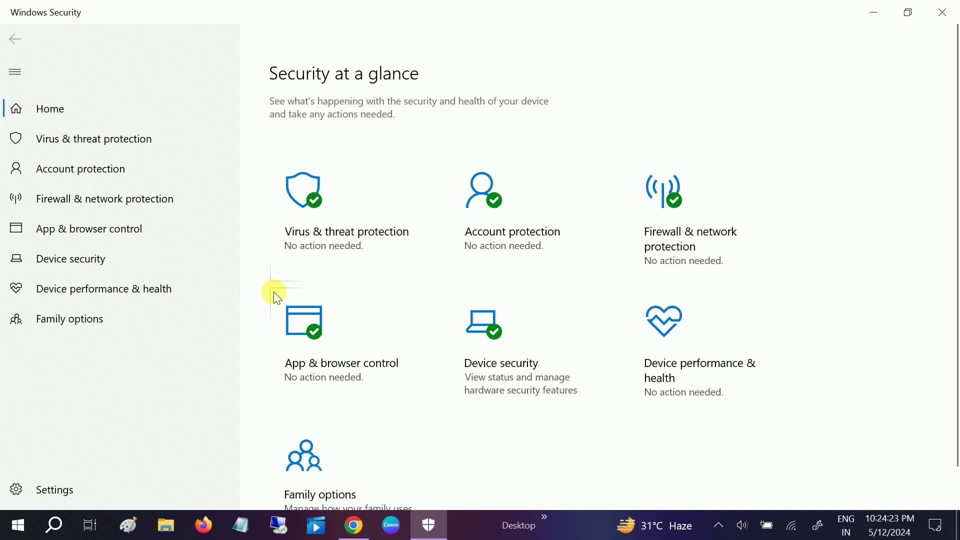
Start a quick scan under Virus & threat protection and switch back to Chrome.
click(379, 221)
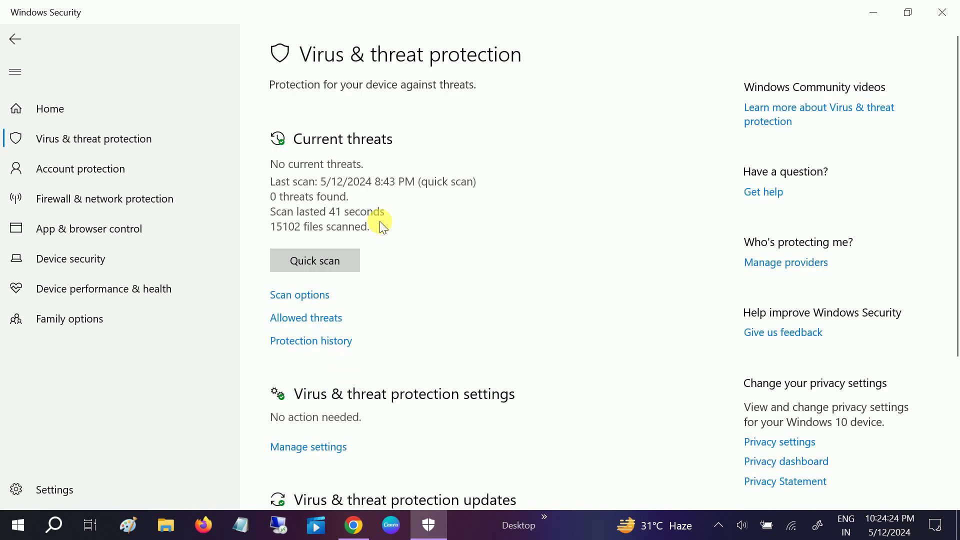
click(330, 263)
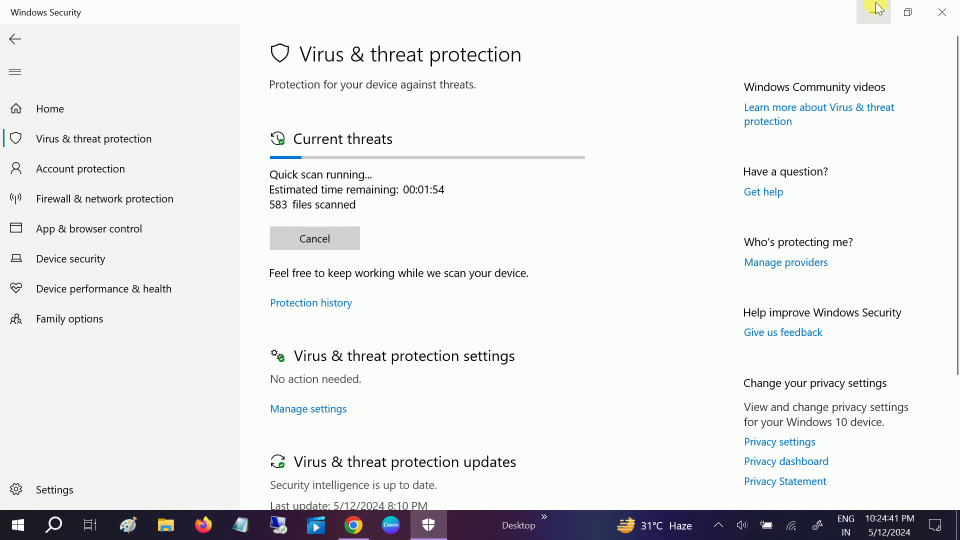
key(alt+Tab)
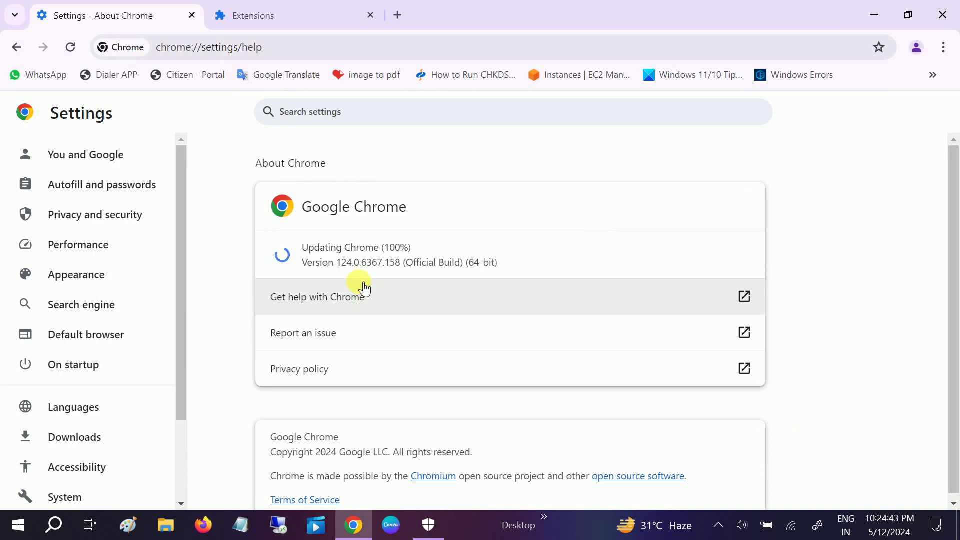
Run 'control' from the Run dialog to launch Control Panel.
click(183, 460)
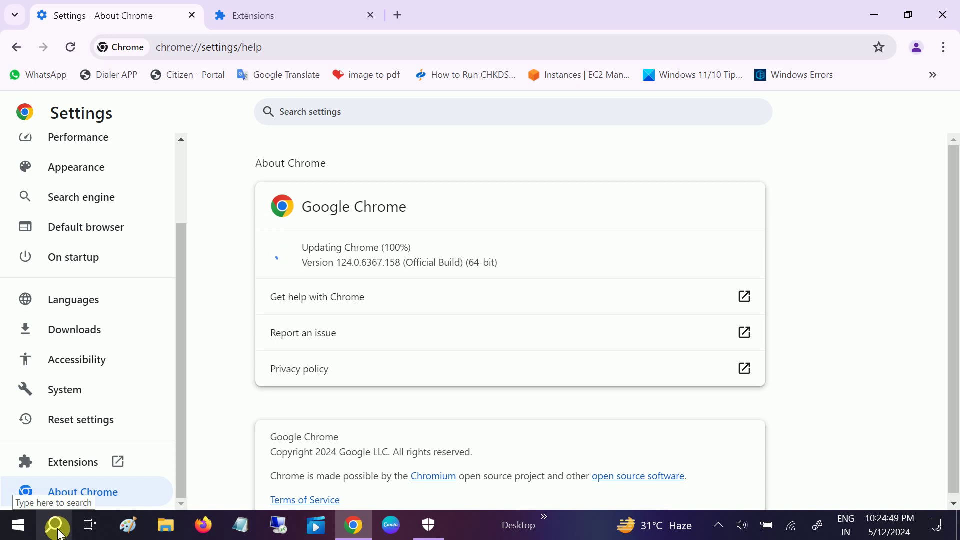
key(super+r)
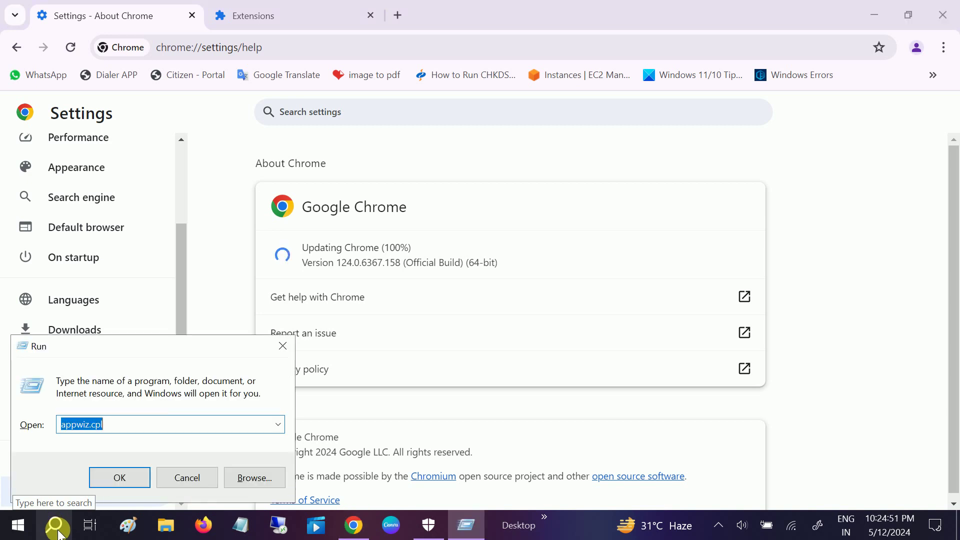
text(control)
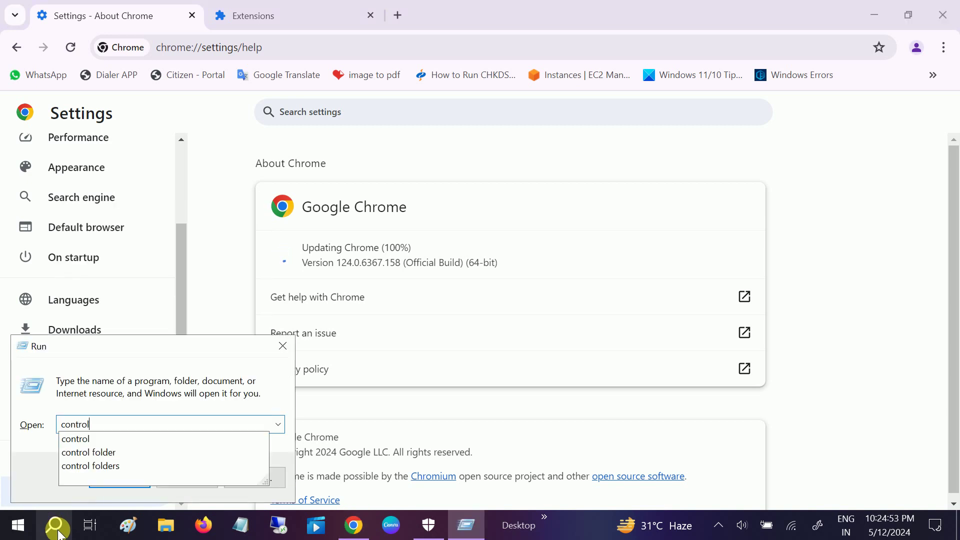
key(Return)
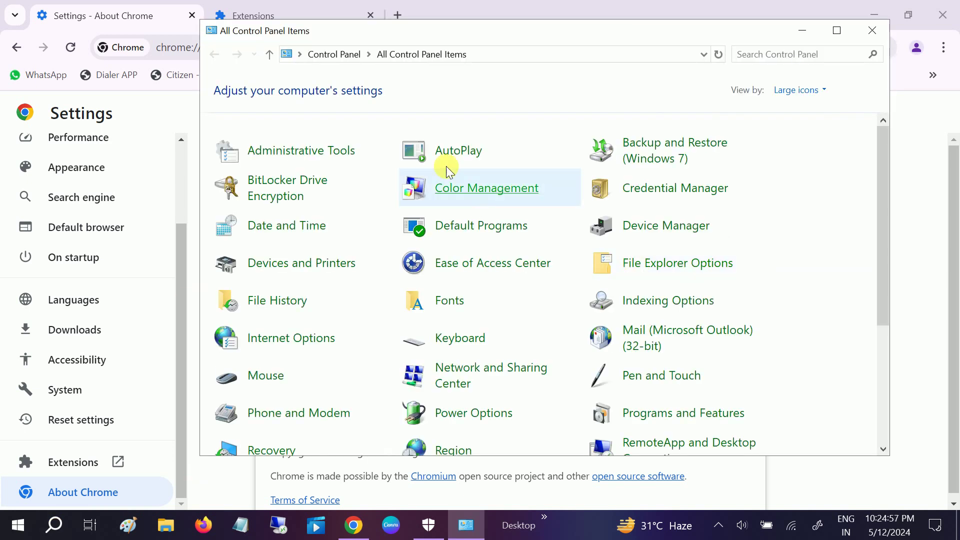
Minimize Control Panel and relaunch Chrome to finish its update.
click(811, 31)
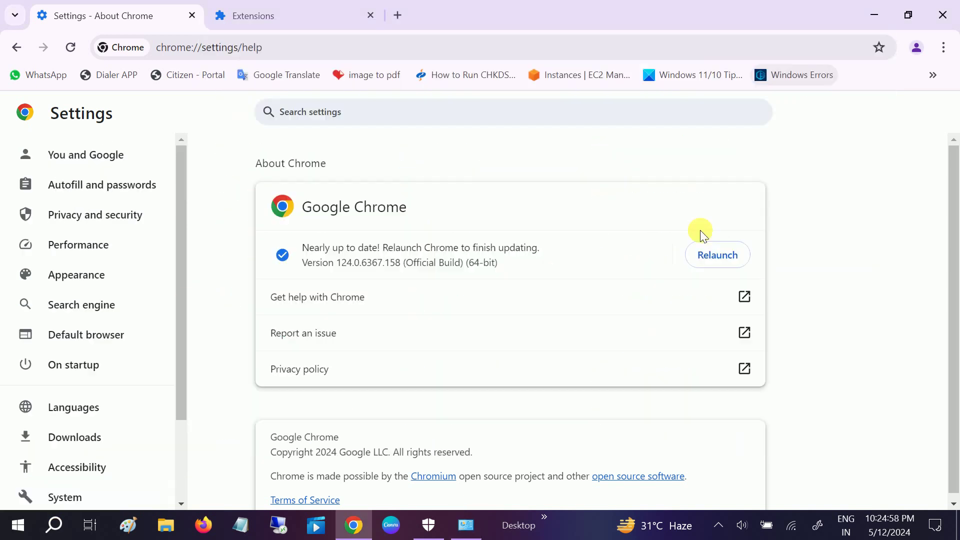
click(713, 259)
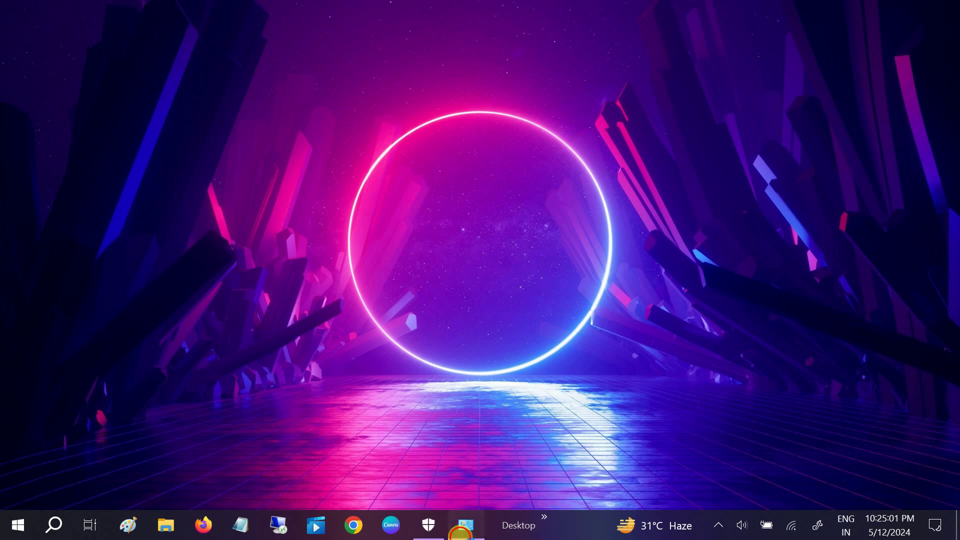
Restore and maximize Control Panel, keeping the Large icons view.
click(463, 525)
click(837, 30)
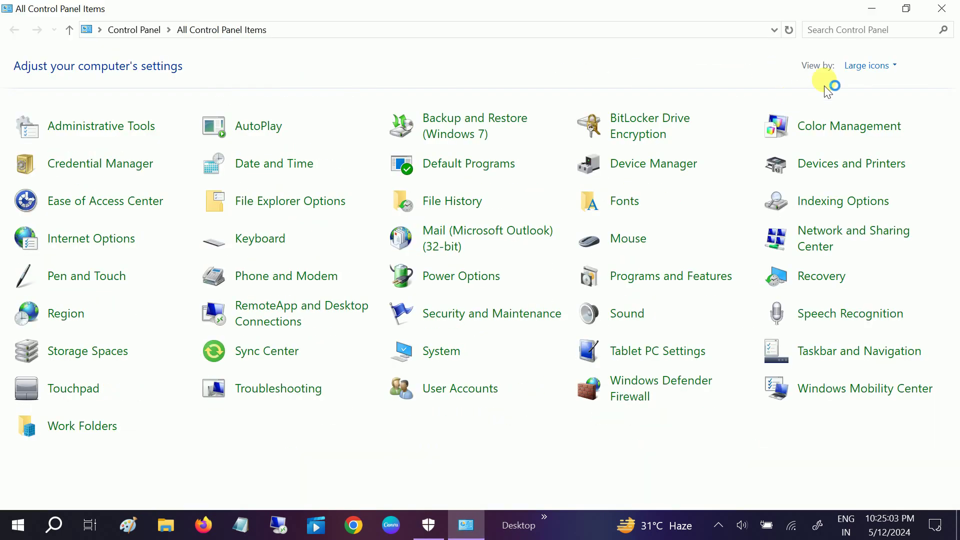
click(863, 66)
click(875, 103)
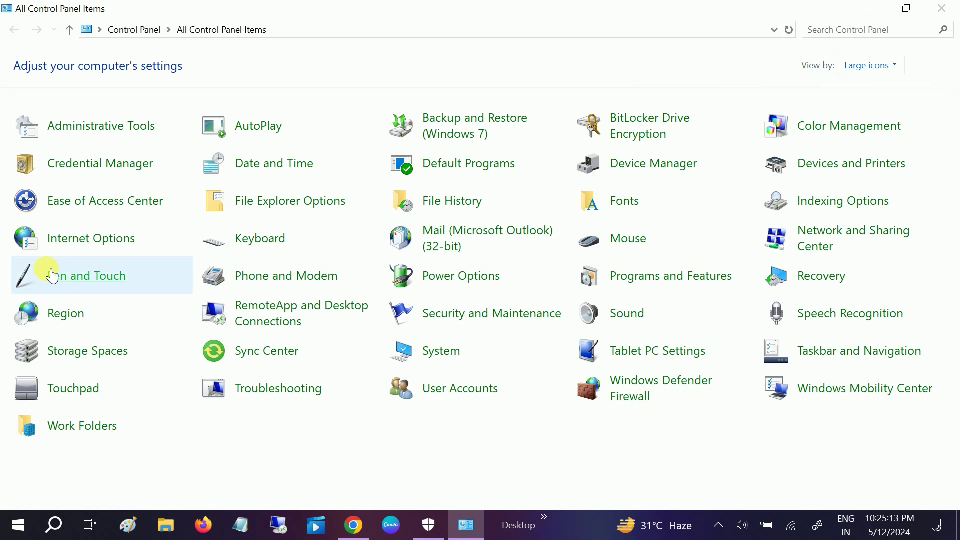
In Programs and Features select Google Chrome for uninstalling, then close the window.
click(645, 278)
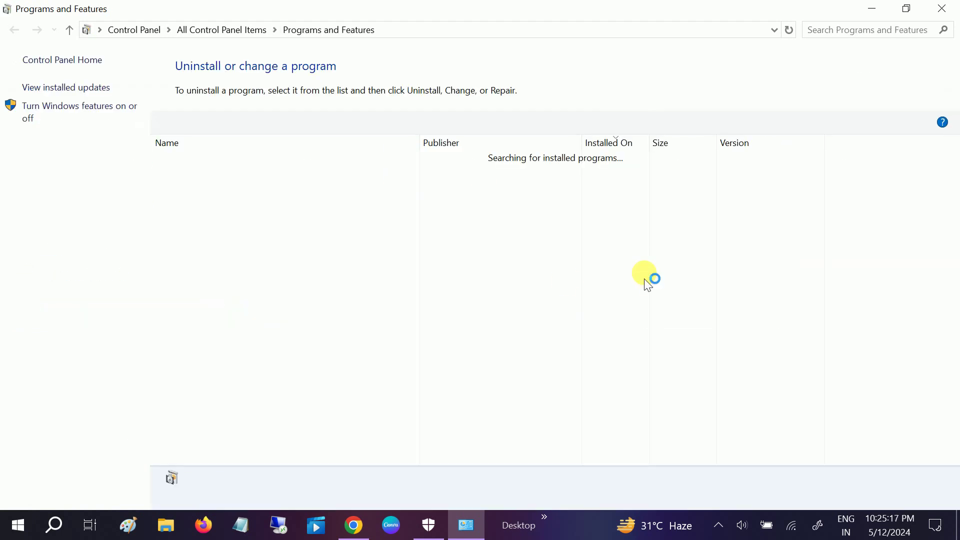
click(223, 187)
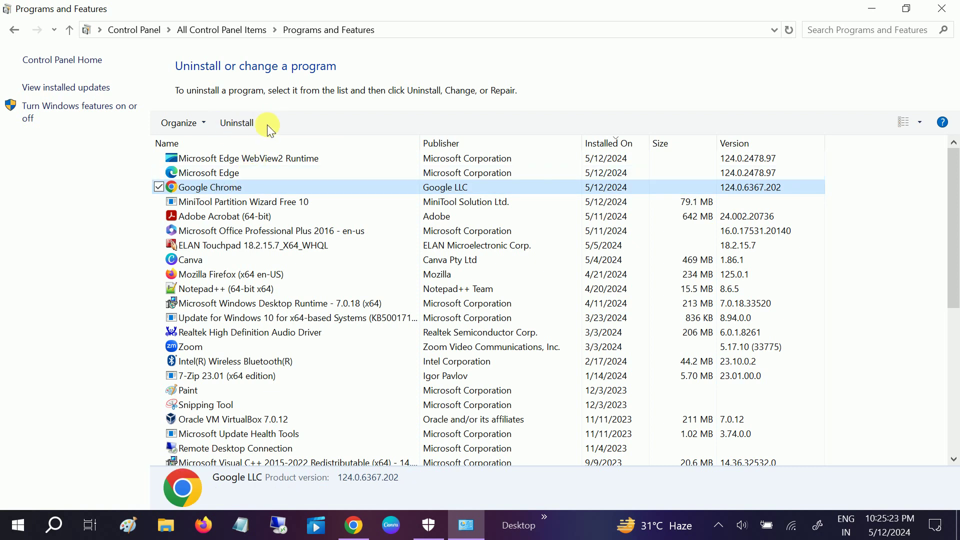
click(942, 9)
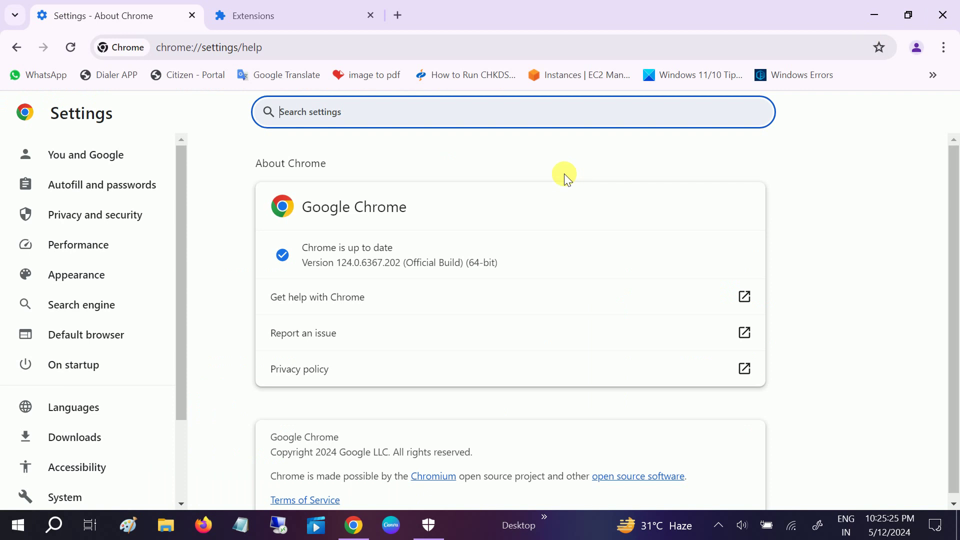
Show chrome://extensions with VT4Browsers off, then minimize Chrome to the desktop.
click(313, 10)
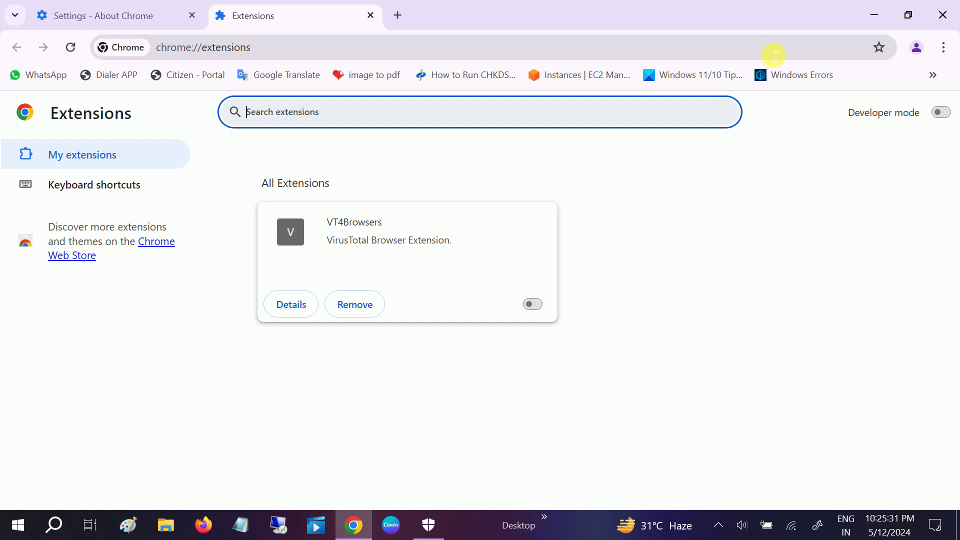
click(874, 15)
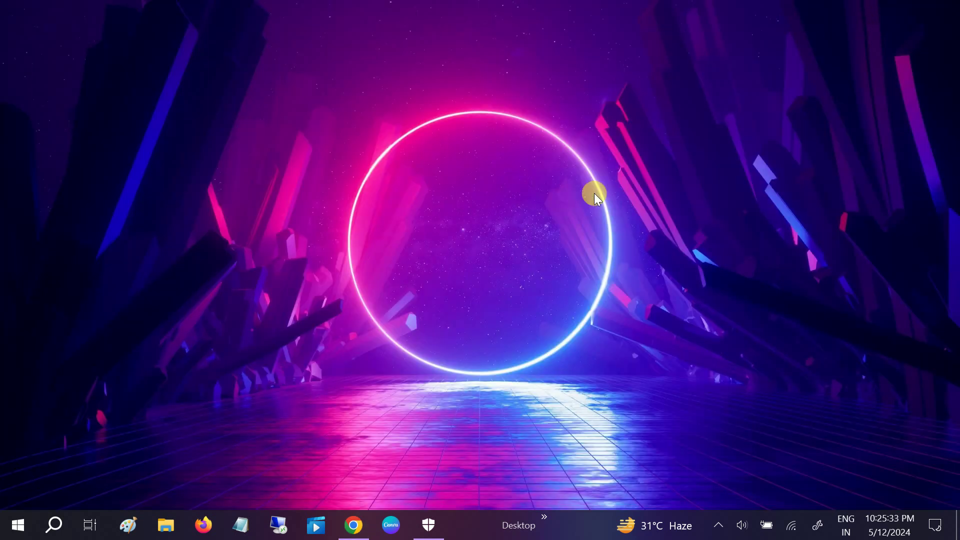